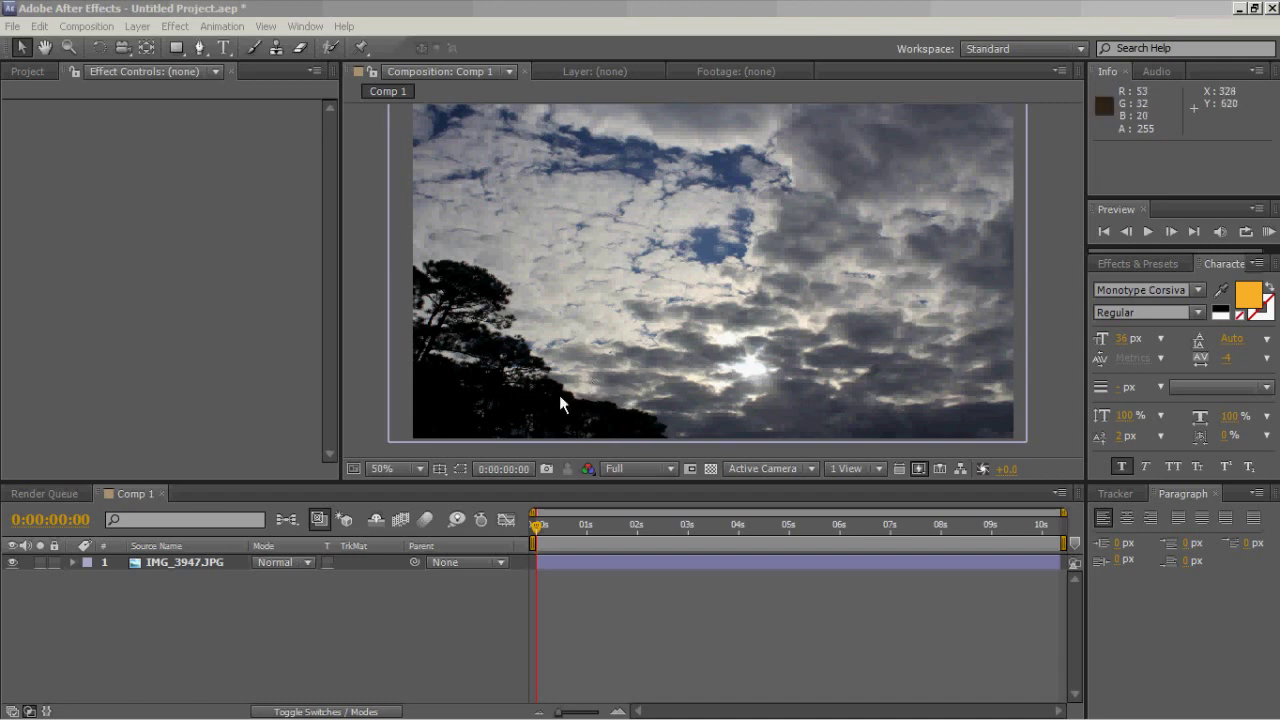
Step: Add a new black solid layer and apply Video Copilot's Optical Flares to it
click(138, 27)
mouse_move(165, 48)
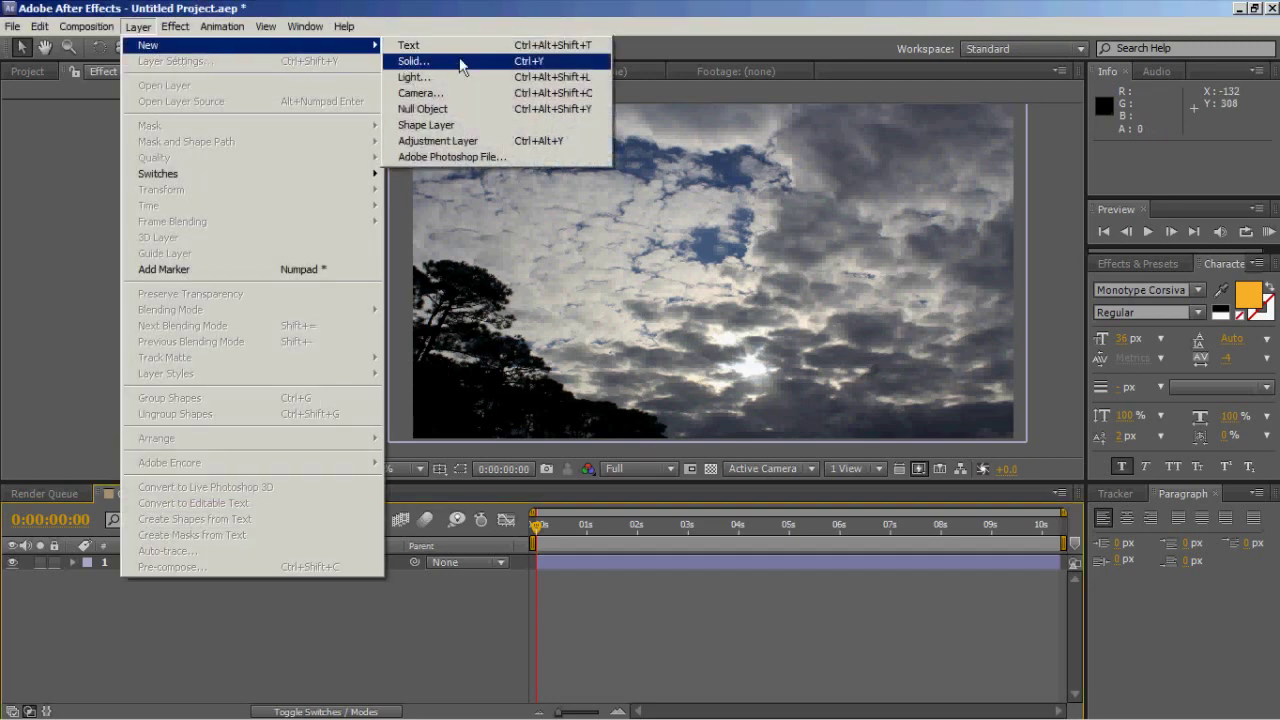
click(440, 60)
click(1129, 536)
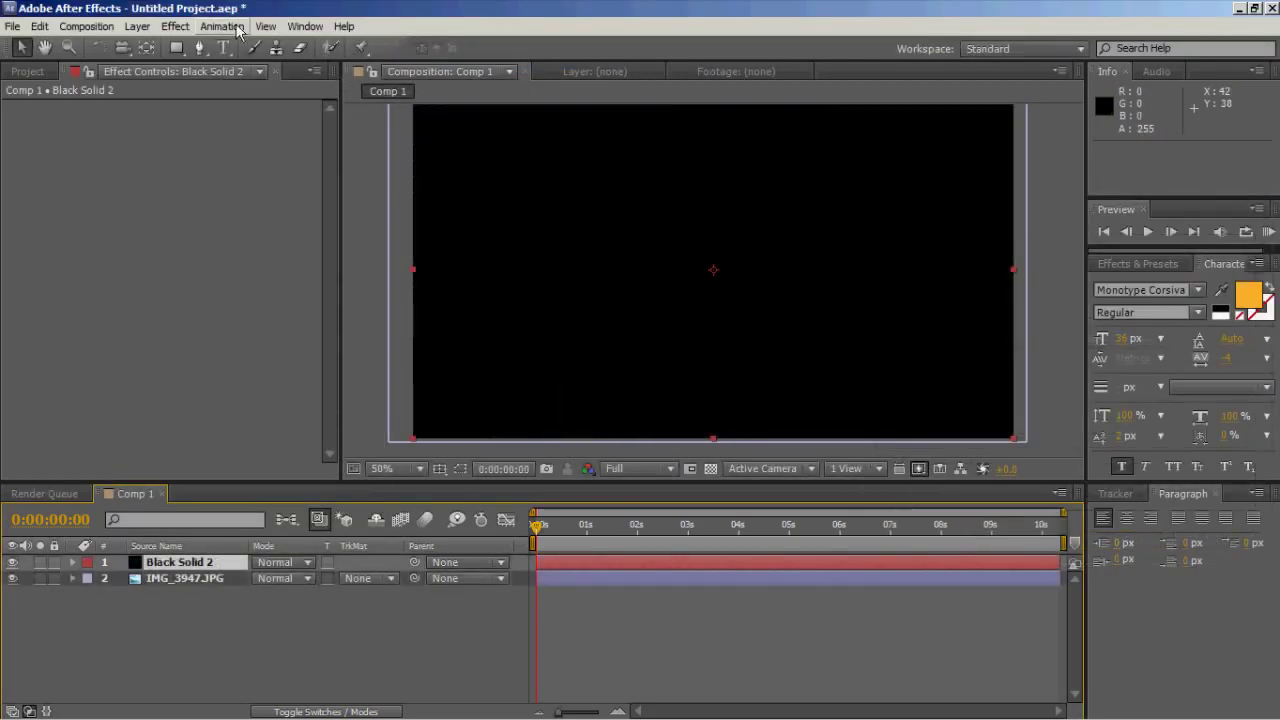
click(175, 26)
mouse_move(305, 455)
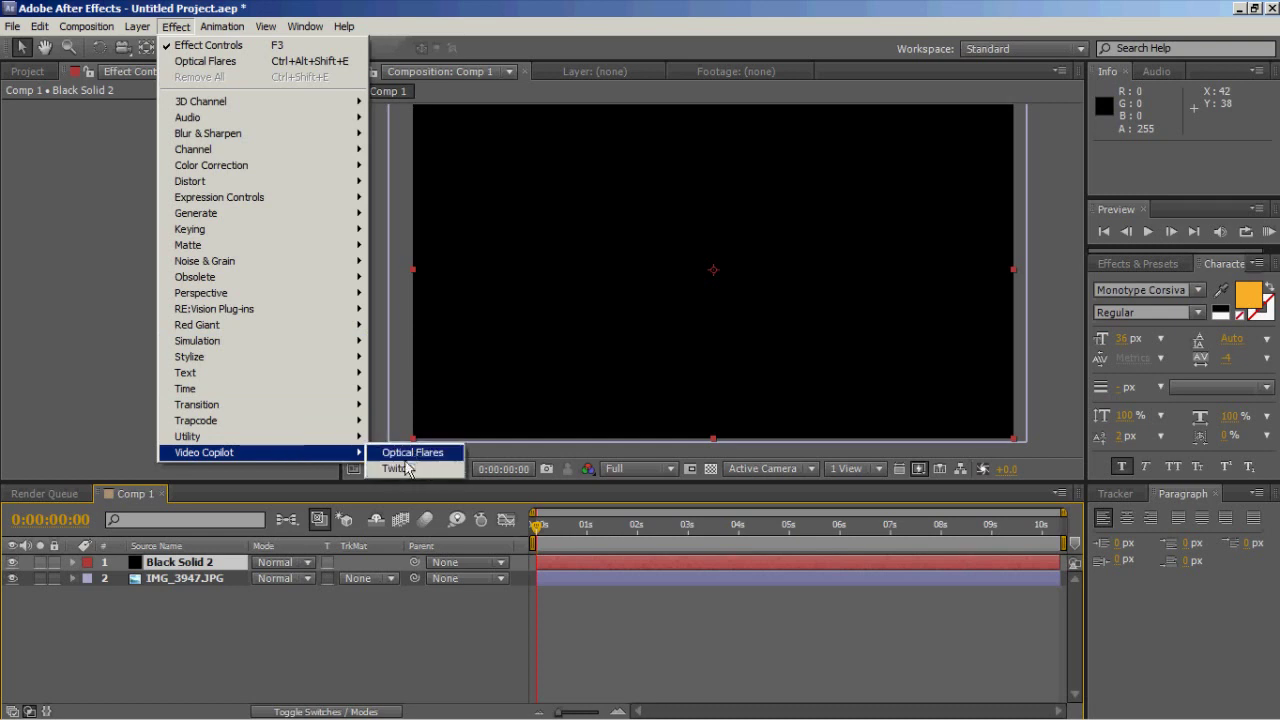
click(412, 454)
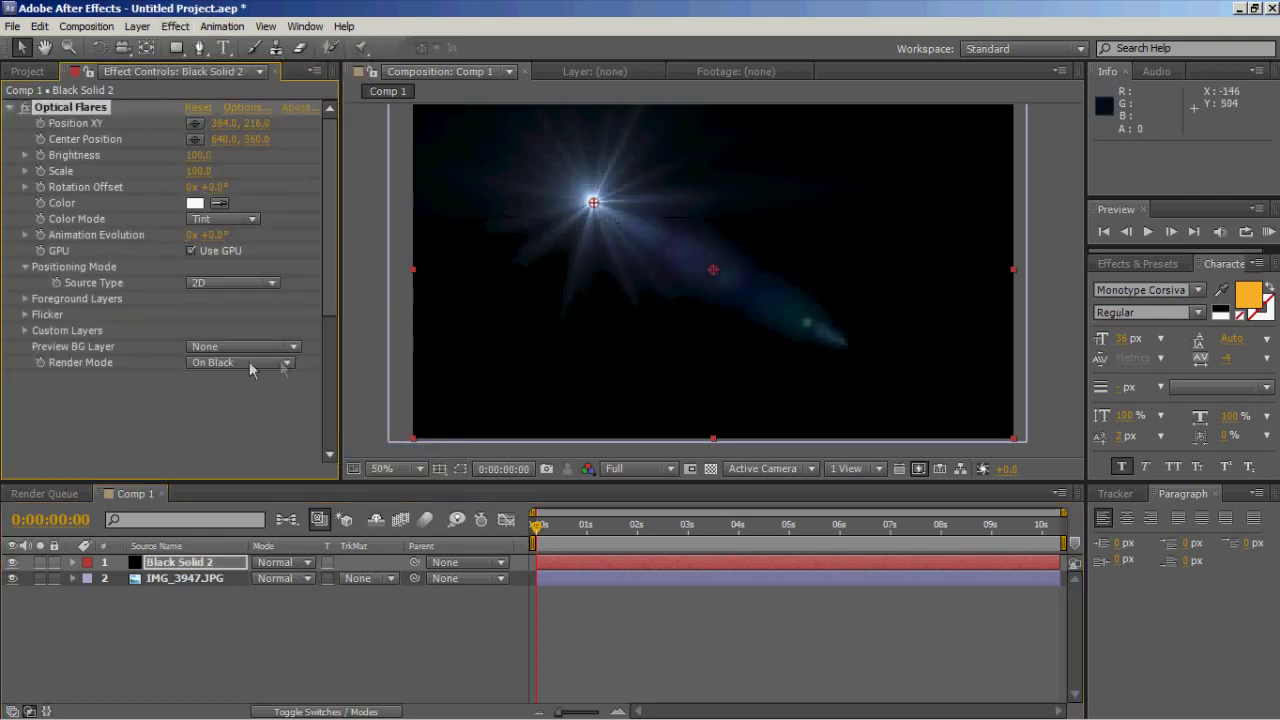
Step: Set Render Mode to On Transparent and move the flare to 916, 450 near the sun
click(220, 363)
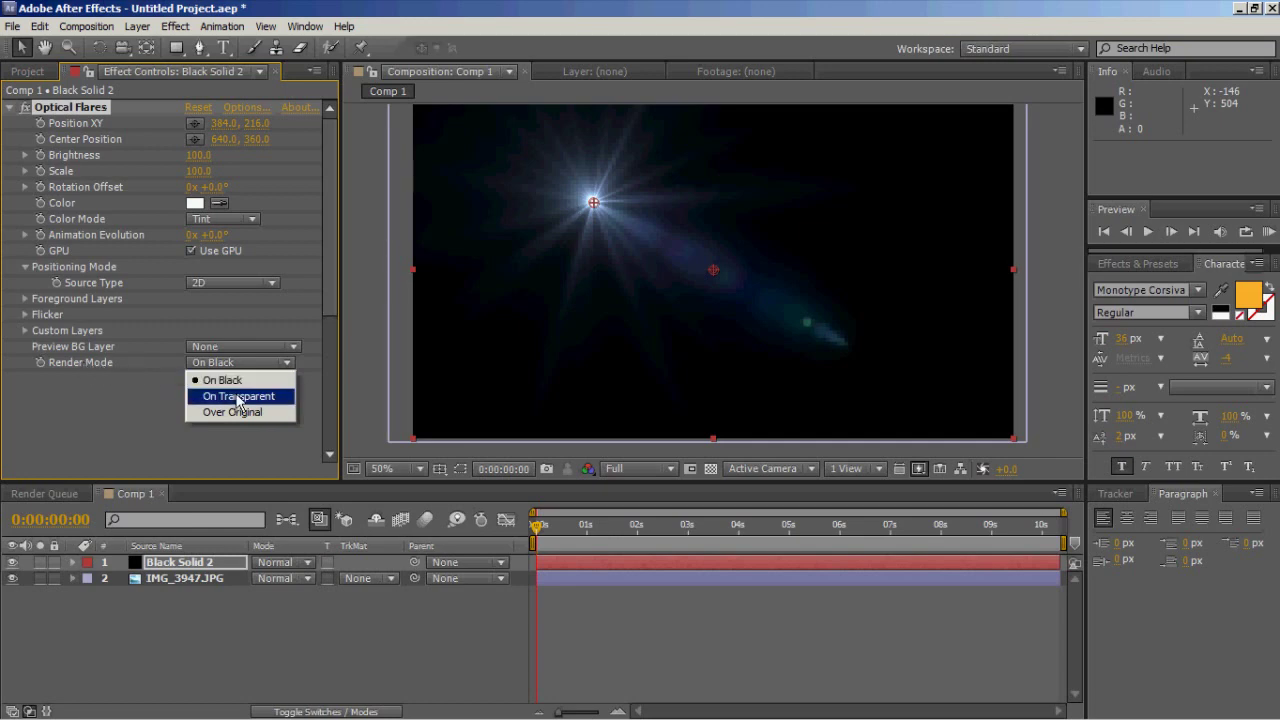
click(238, 397)
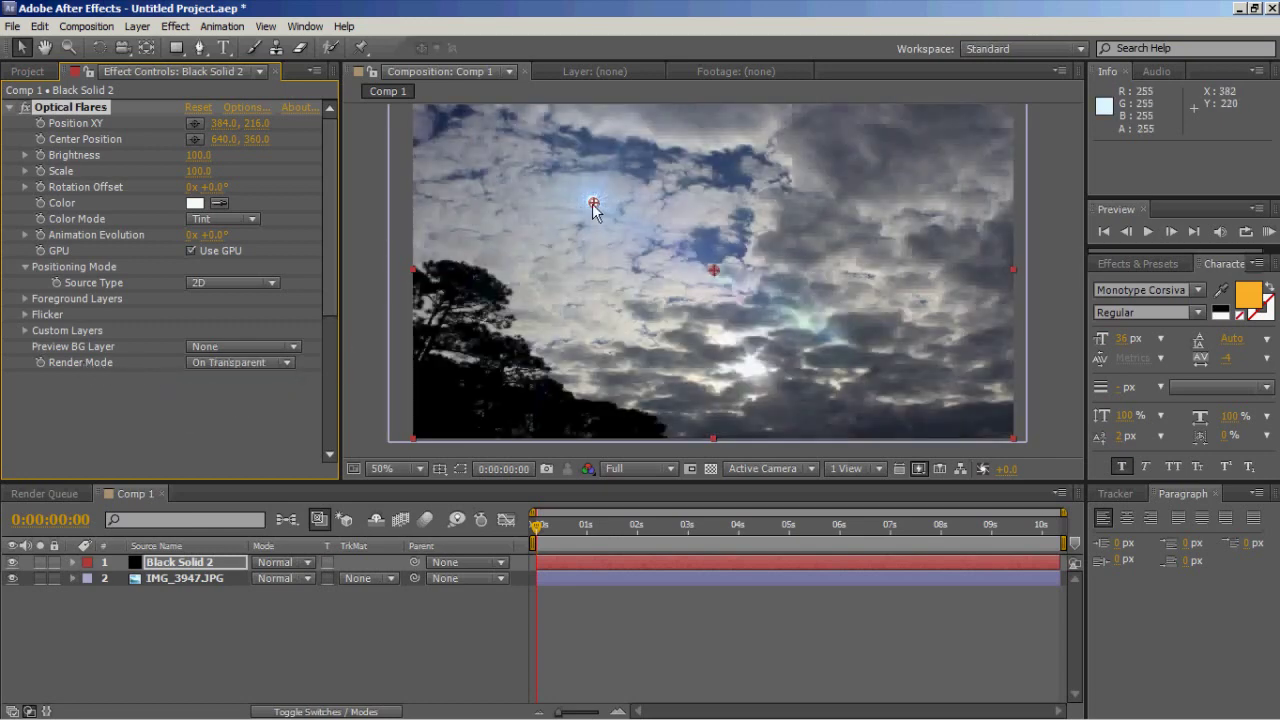
drag(593, 203, 597, 203)
drag(767, 298, 843, 312)
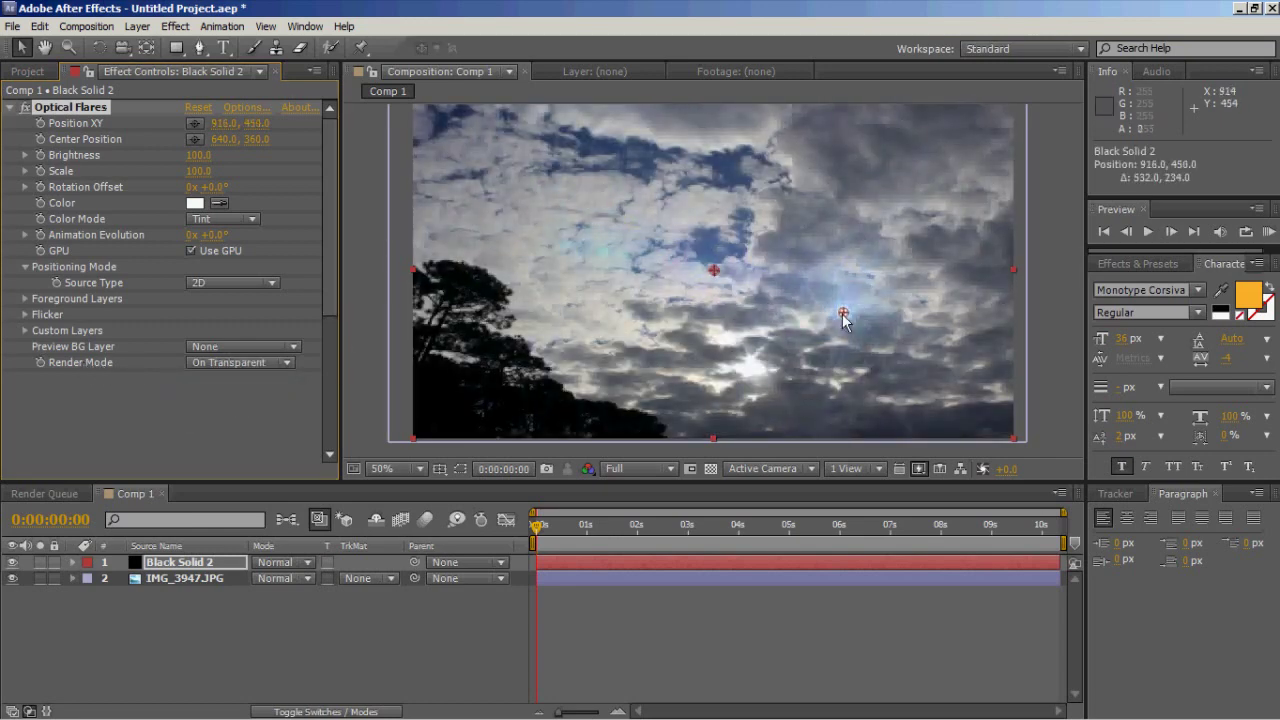
Step: Load the Far Sun preset from the Natural Flares folder in Optical Flares
click(243, 110)
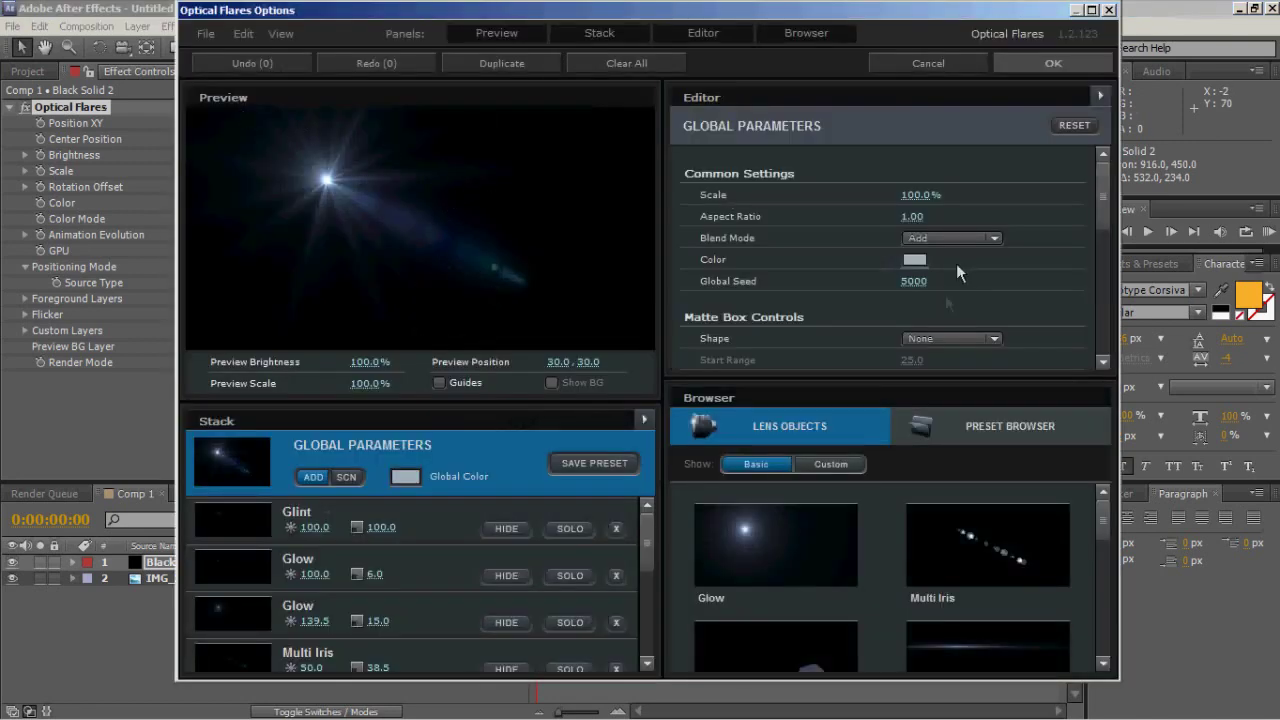
click(999, 425)
scroll(1008, 526, down, 3)
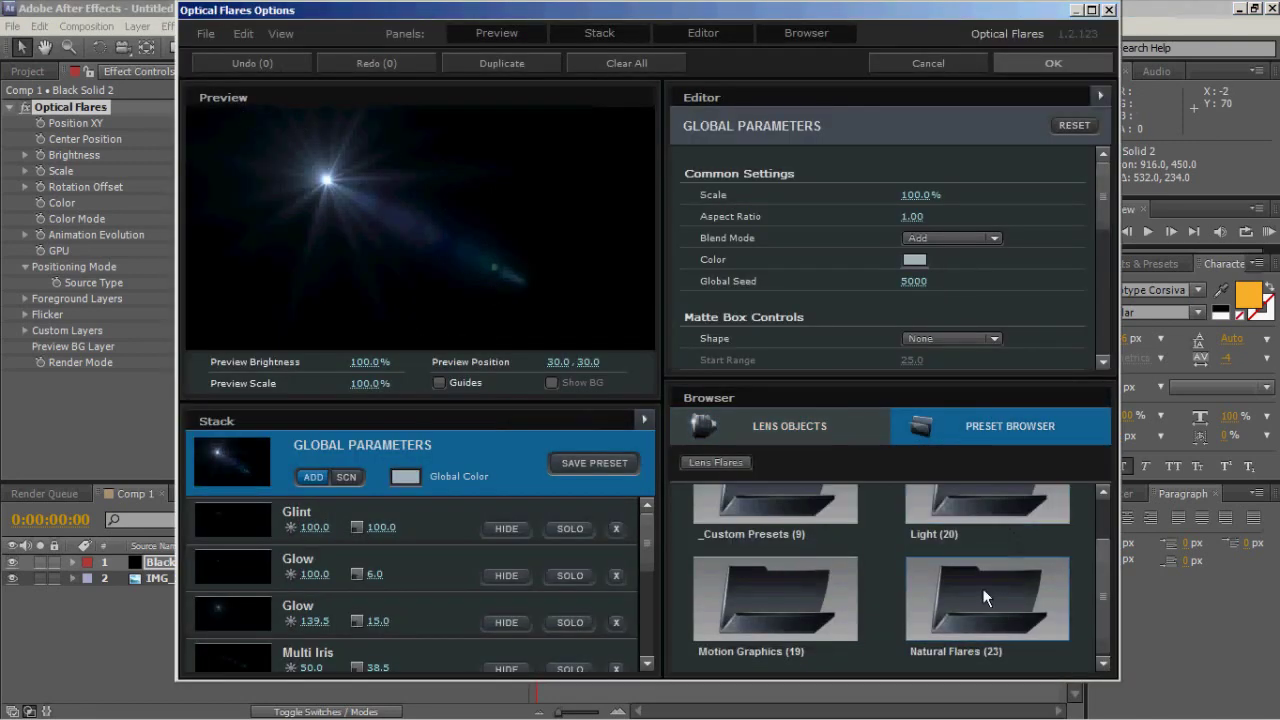
click(986, 517)
scroll(990, 580, down, 4)
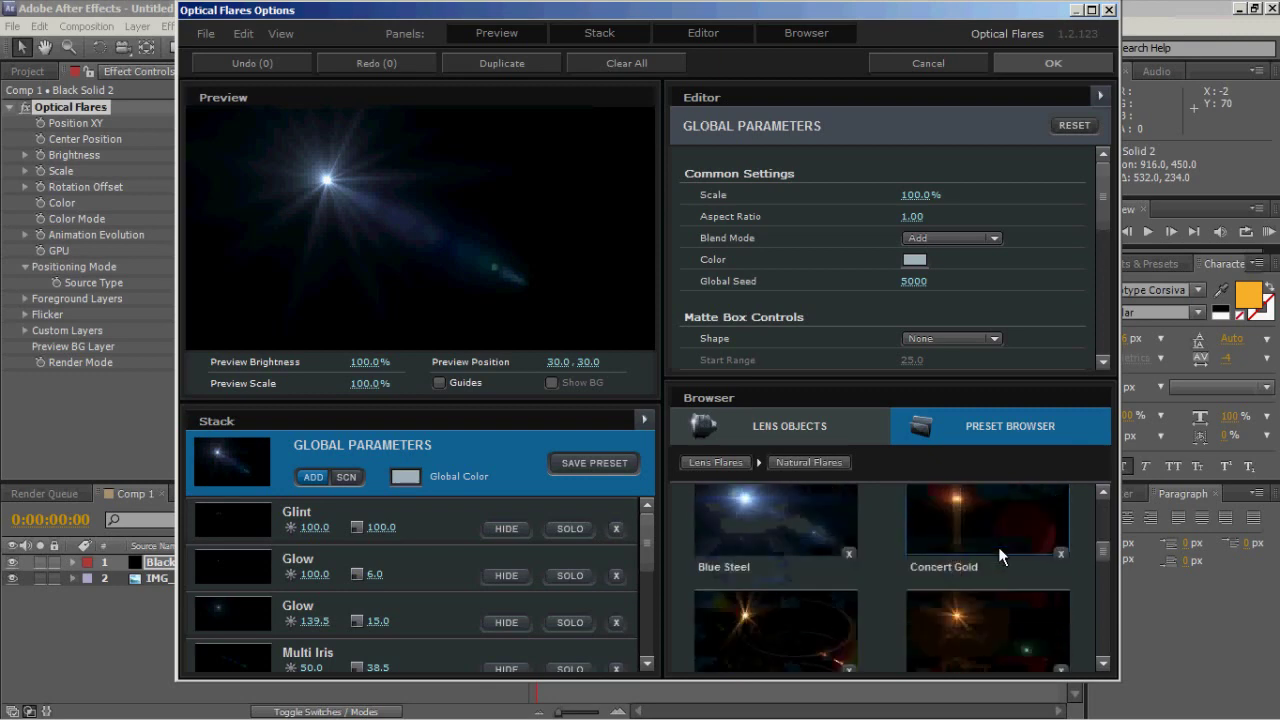
click(987, 564)
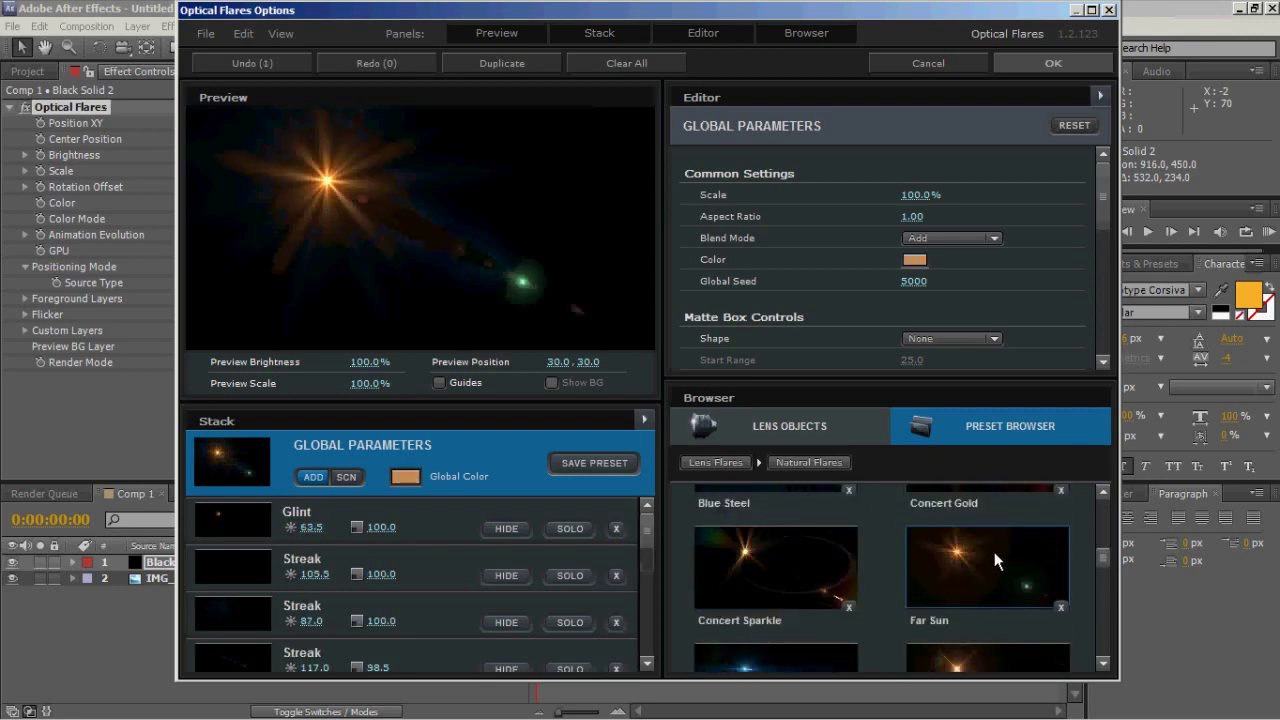
click(1055, 65)
Step: Strip the three Iris, a Lens Orbs, the Hoop and the Multi Iris elements from the flare stack
click(249, 109)
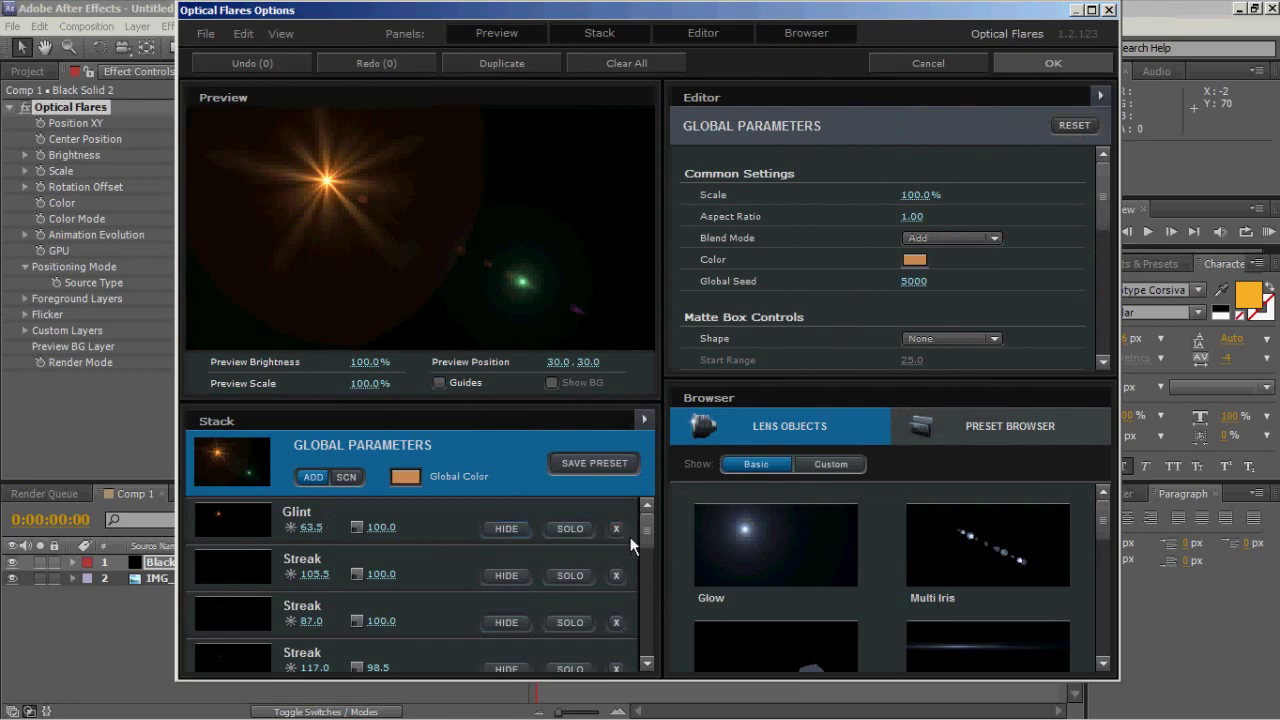
drag(646, 532, 644, 614)
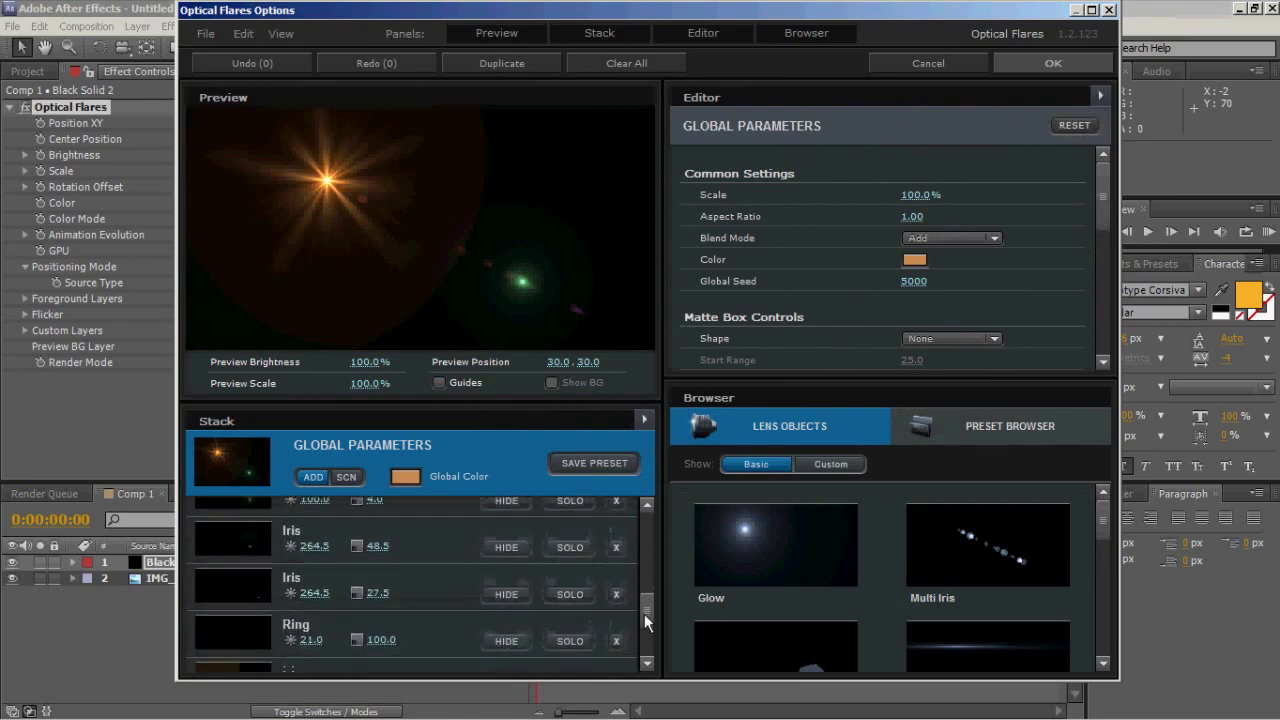
click(616, 594)
click(615, 548)
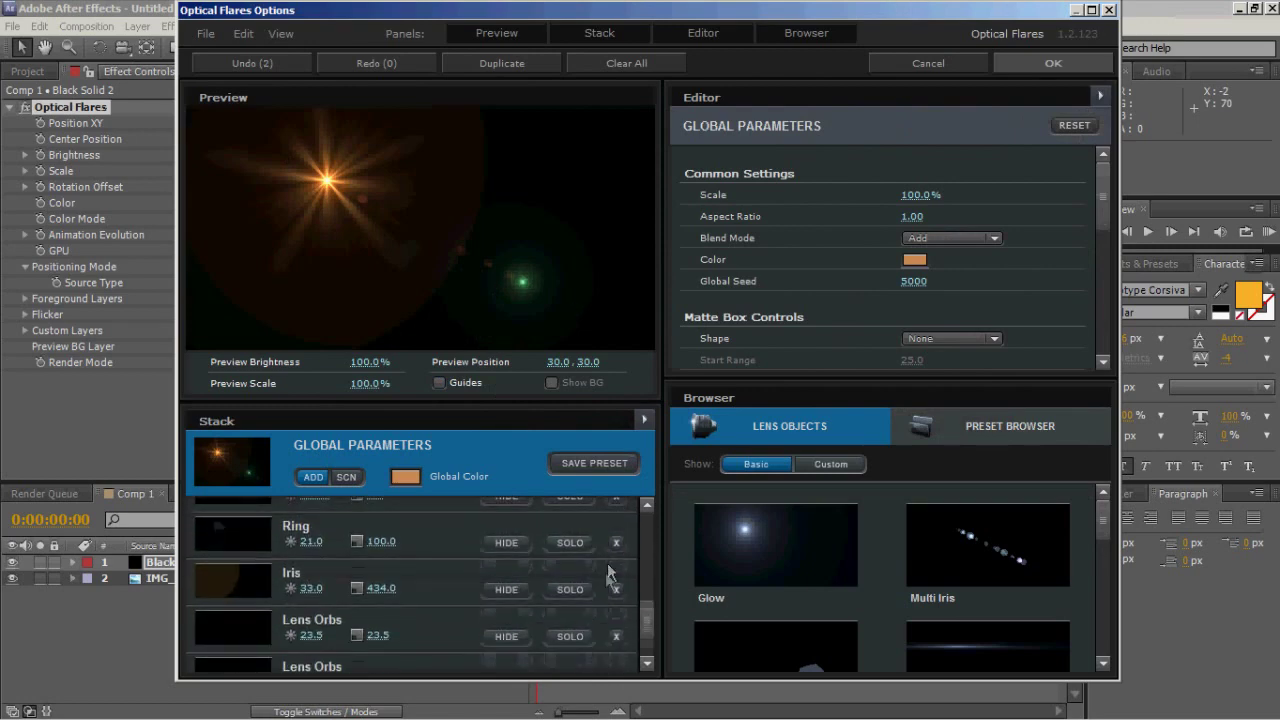
click(616, 589)
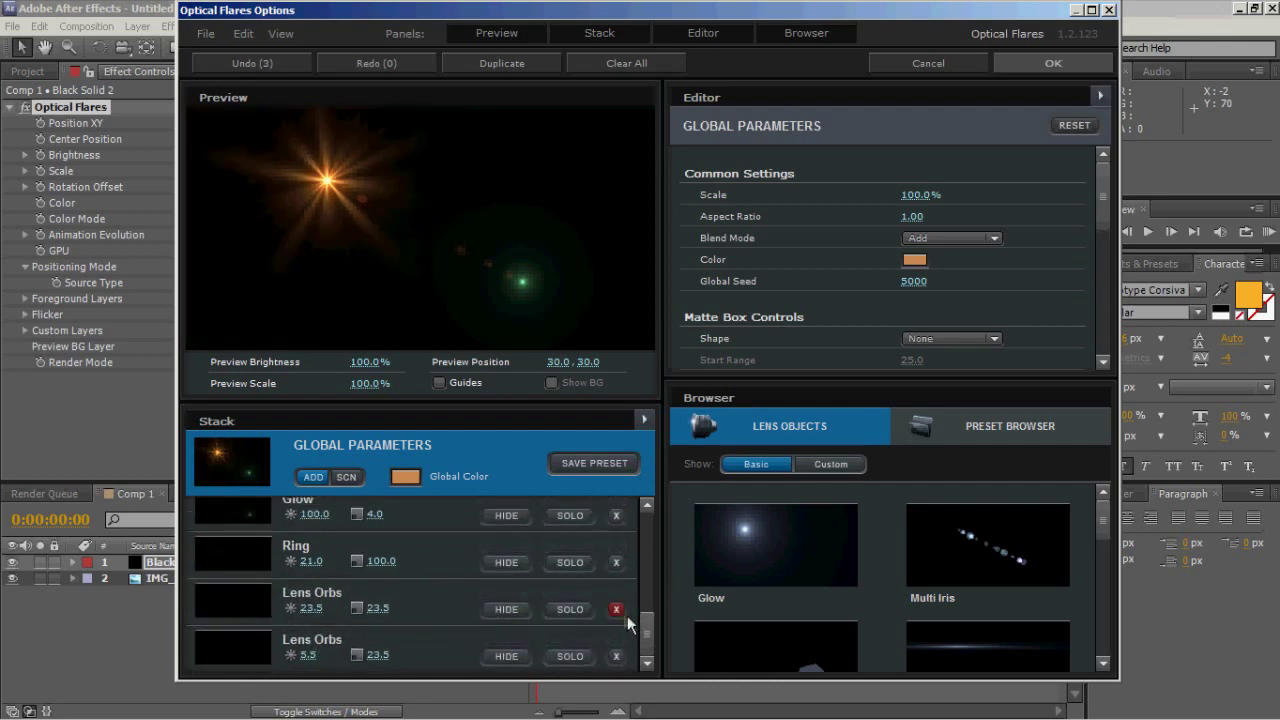
click(624, 612)
drag(646, 640, 645, 578)
click(615, 647)
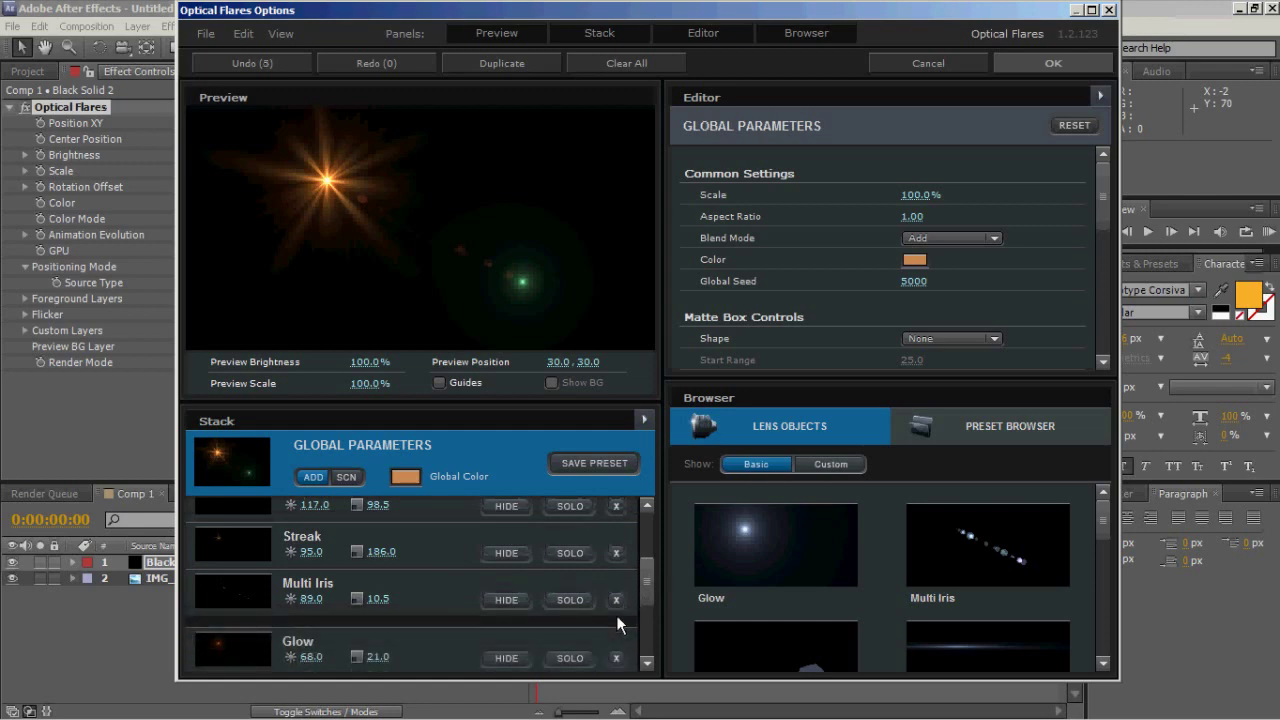
click(614, 599)
scroll(650, 592, up, 1)
drag(650, 592, 653, 520)
Step: Add a Glow element at 47.5% scale, delete the green glow, and apply the flare settings
click(764, 529)
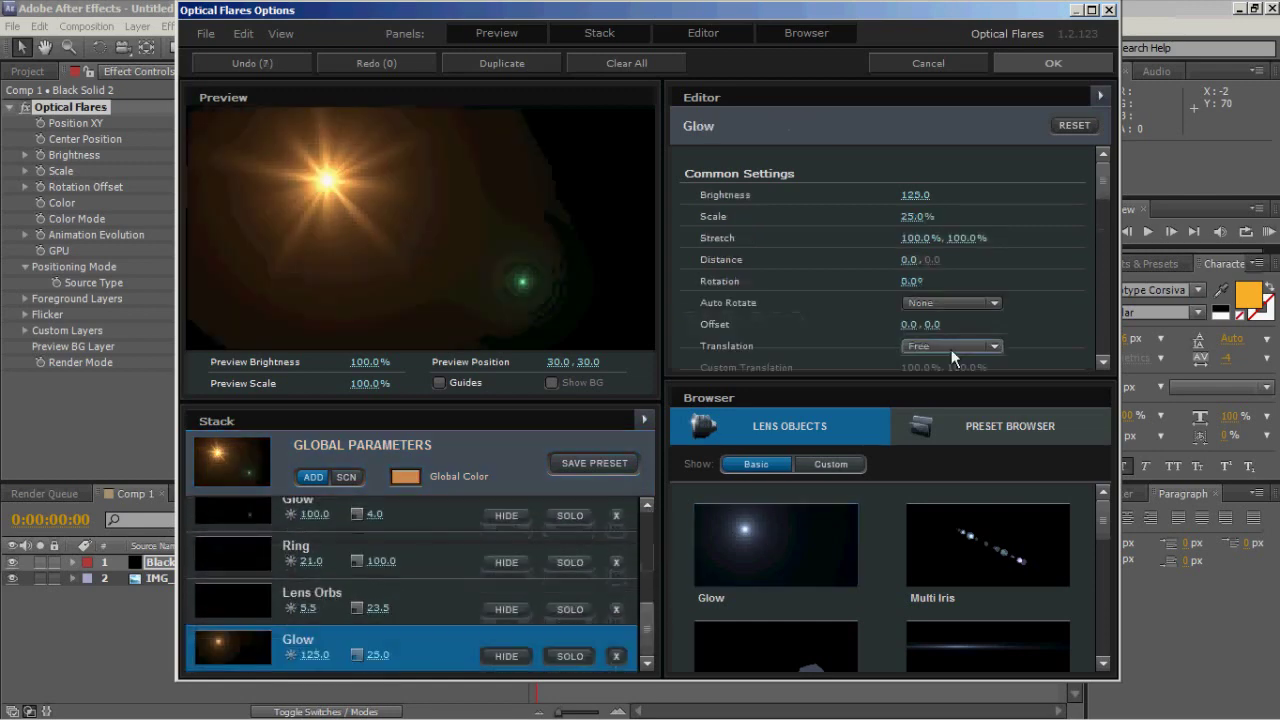
drag(392, 649, 424, 647)
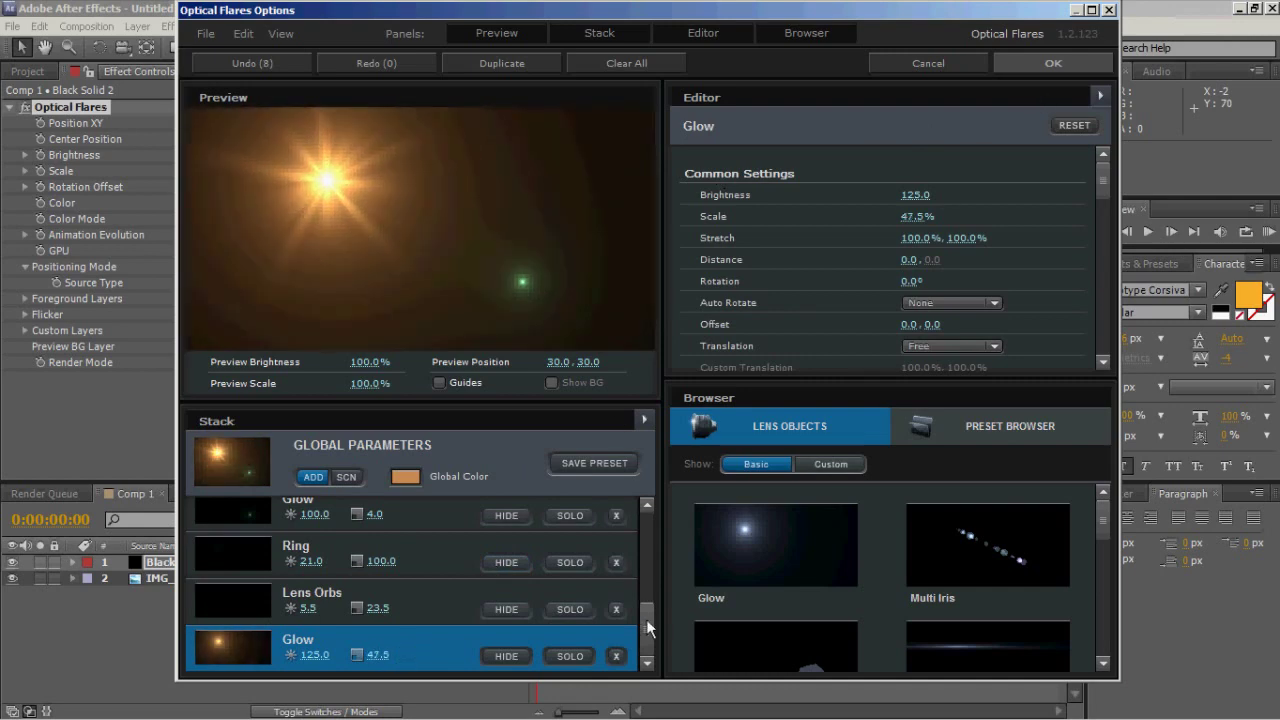
drag(646, 627, 651, 595)
click(617, 584)
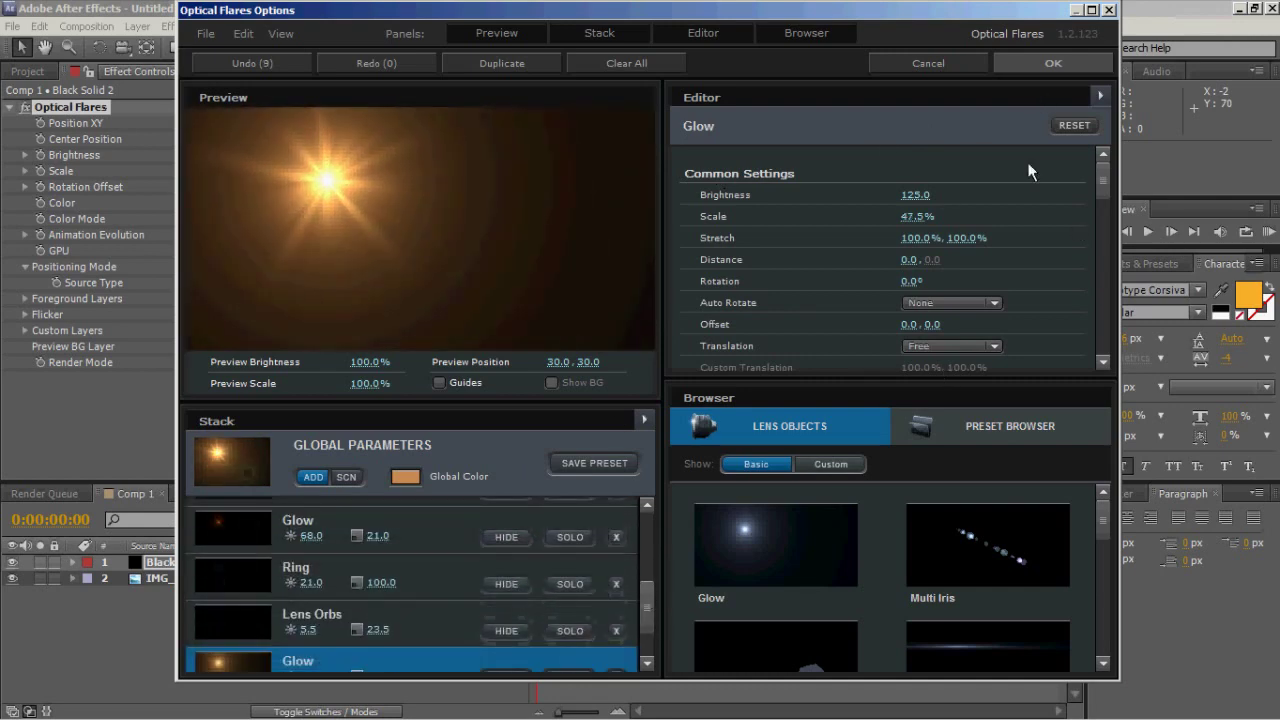
click(1015, 66)
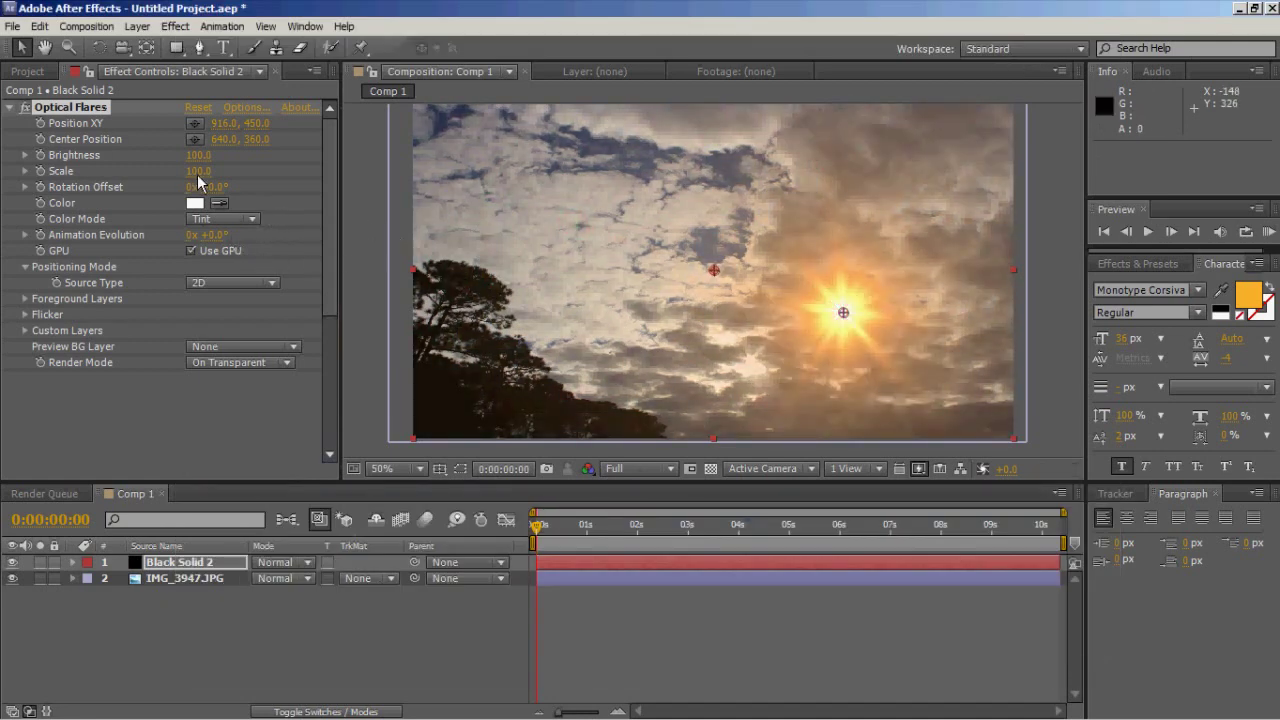
Step: Set the flare layer's blend mode to Add and shift the flare up and right toward the sun
click(275, 563)
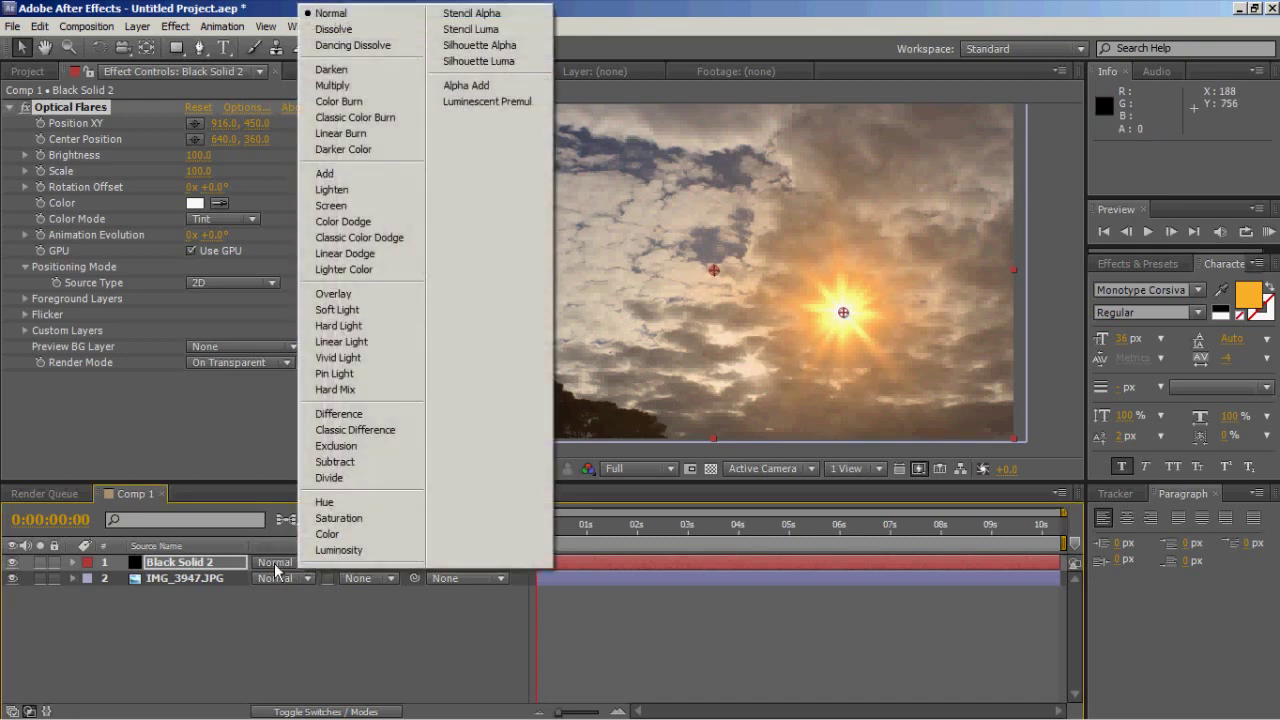
click(328, 174)
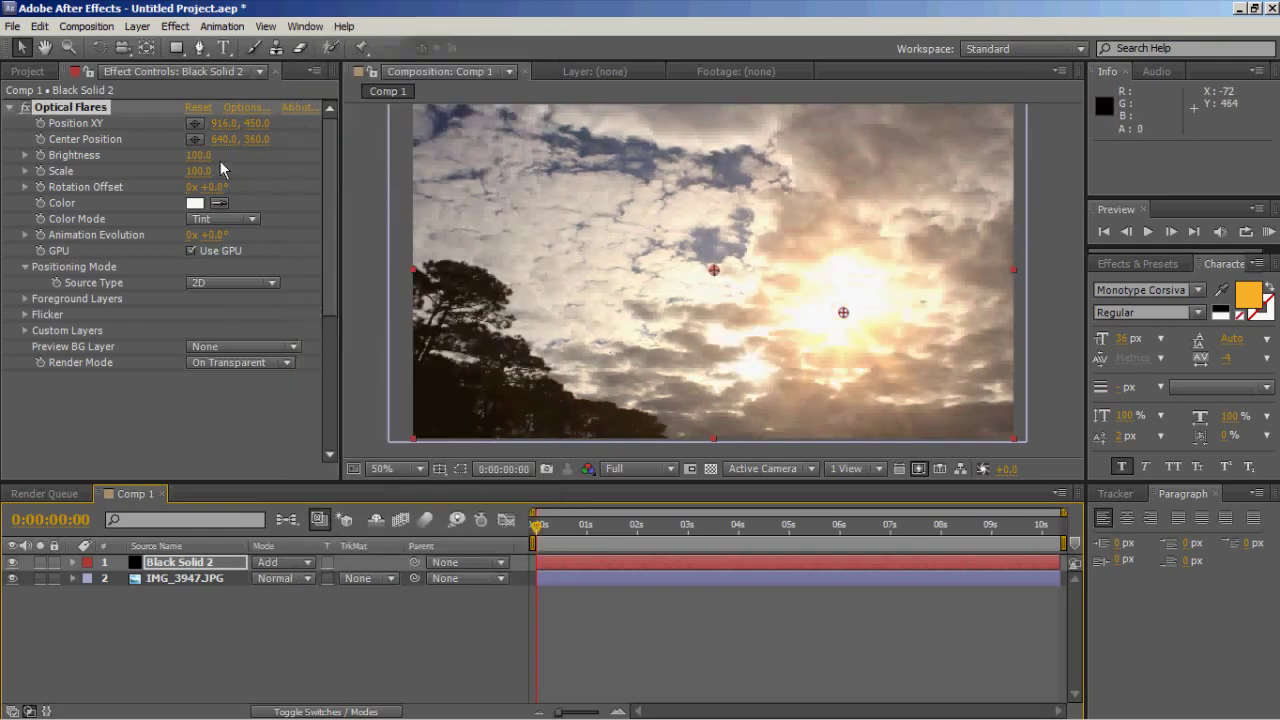
drag(198, 156, 248, 166)
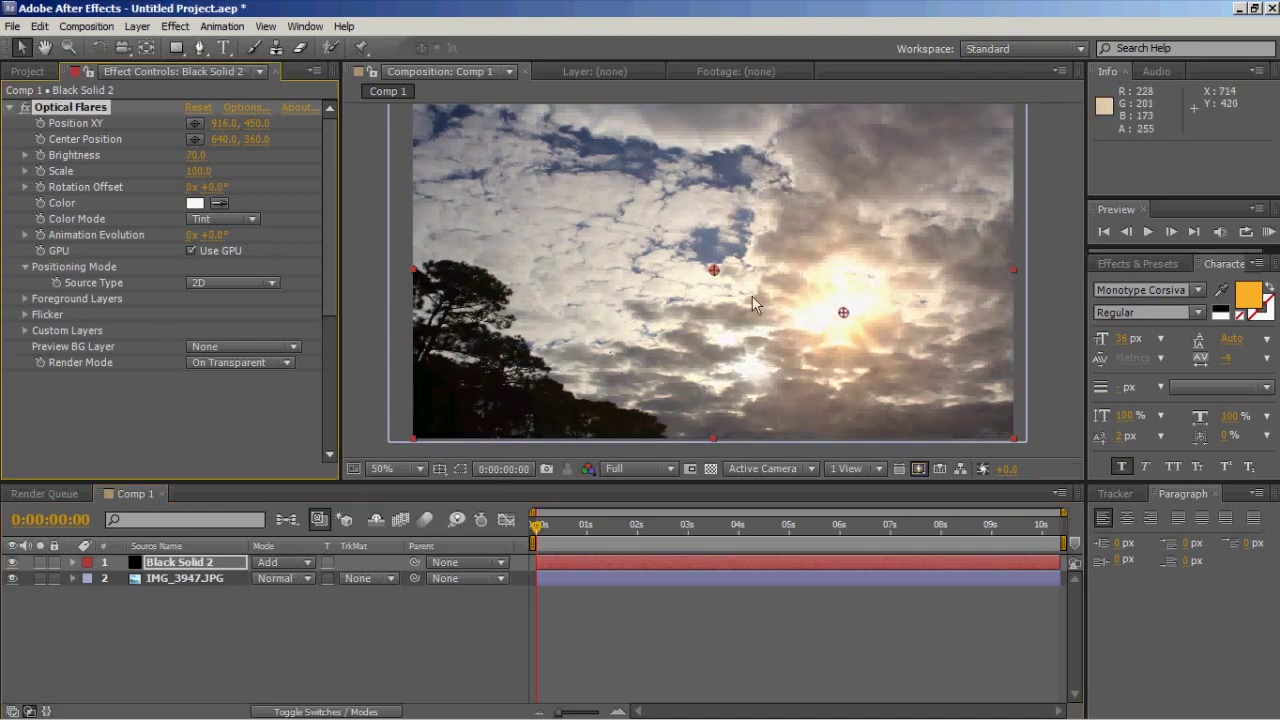
drag(843, 312, 928, 312)
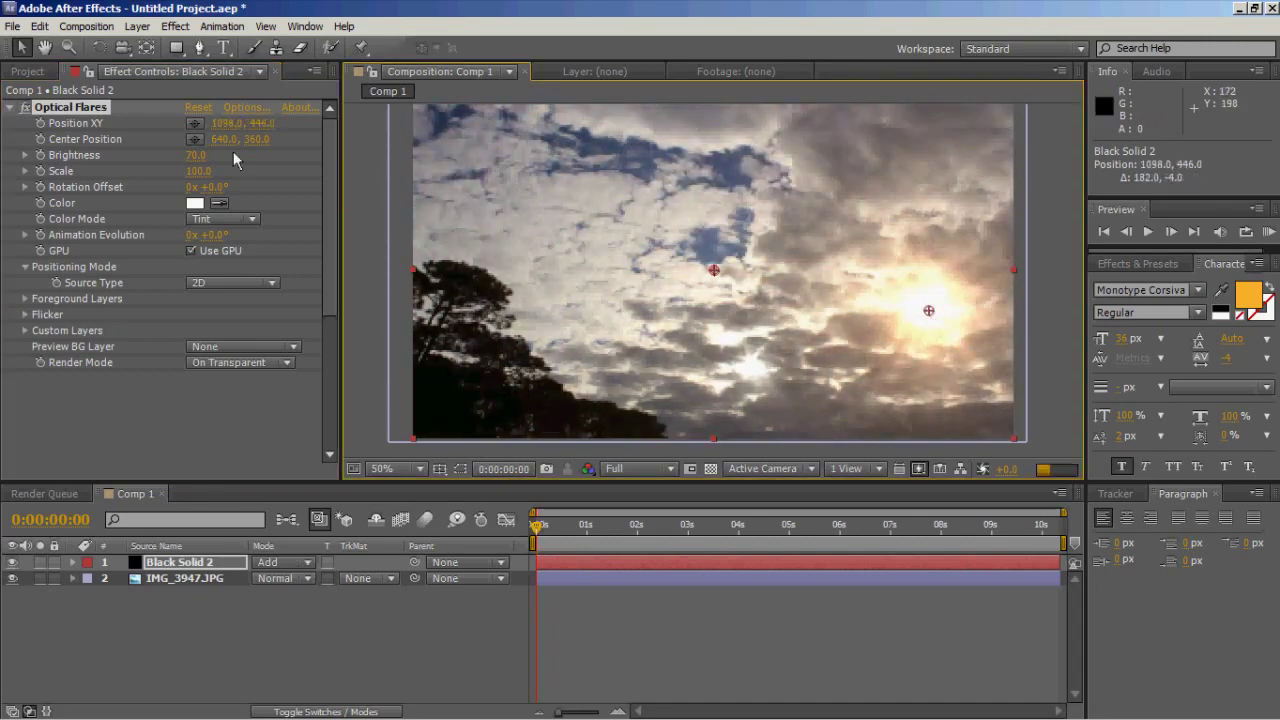
Step: Set the Optical Flares brightness to 40
click(192, 156)
text(4)
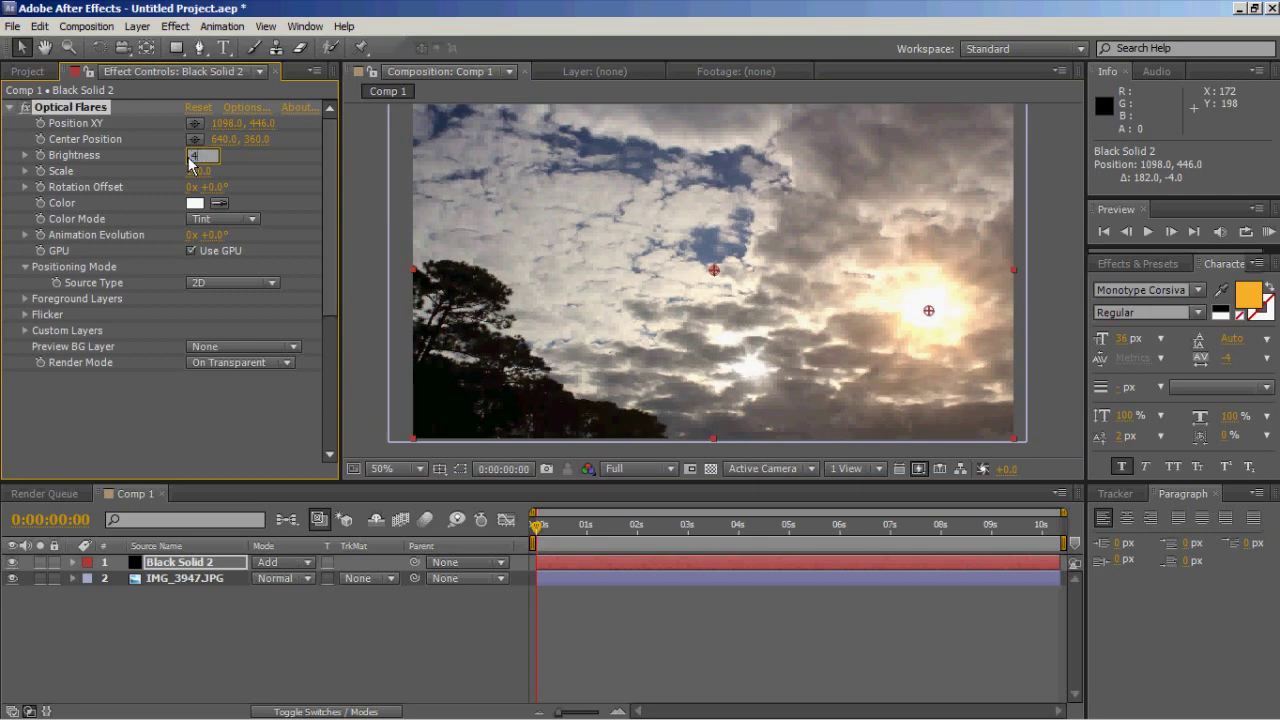
text(0)
key(Return)
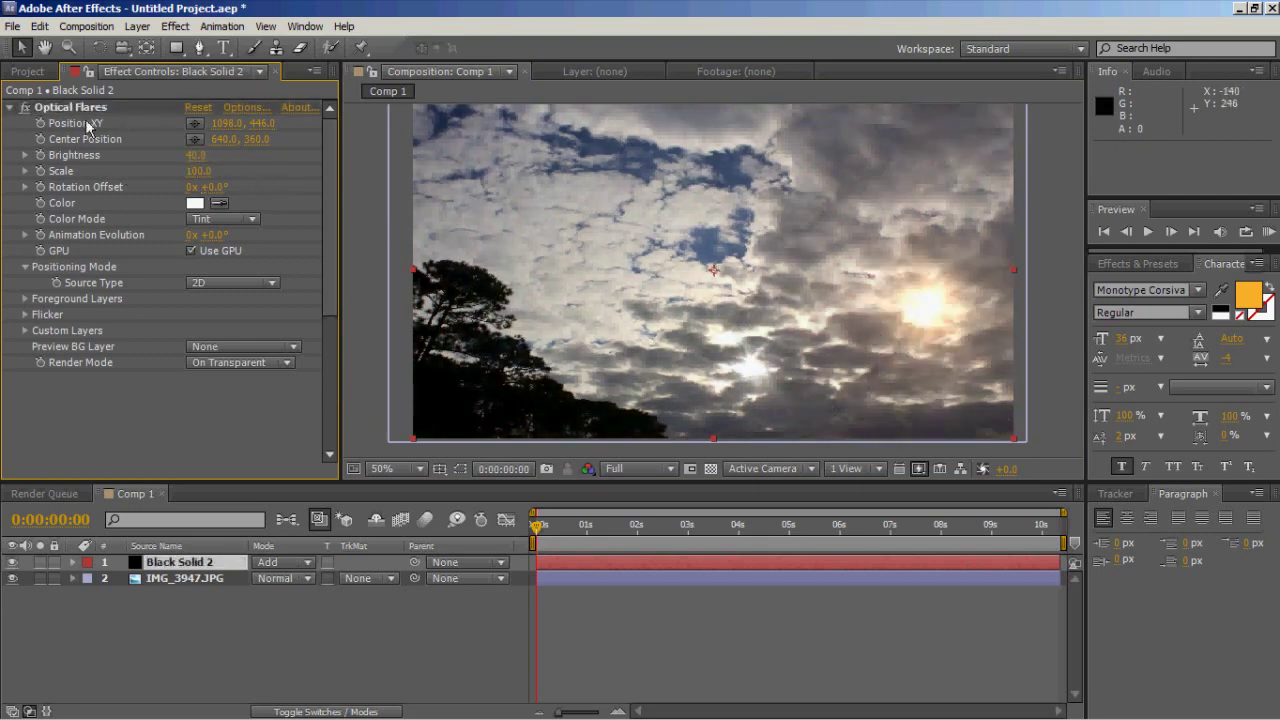
click(78, 107)
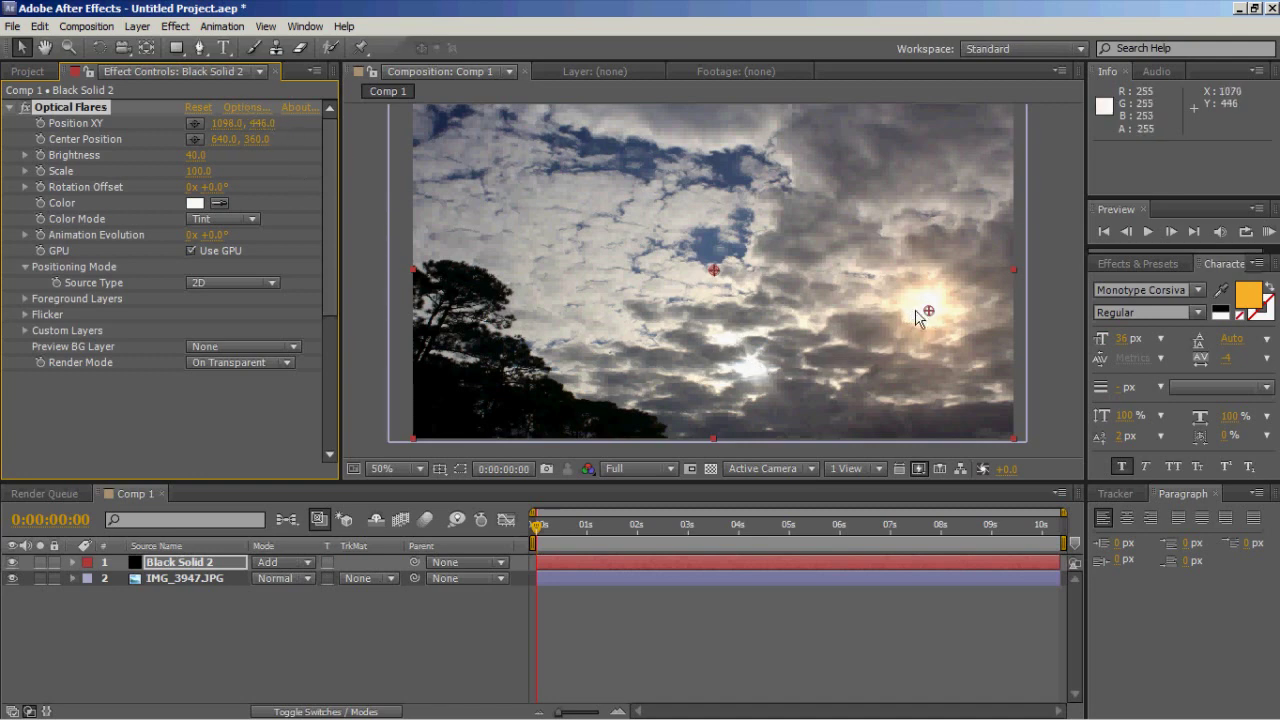
Step: Change the flare's Global Color to pale beige CBBFB3 and move the flare down-left off the sun
click(238, 109)
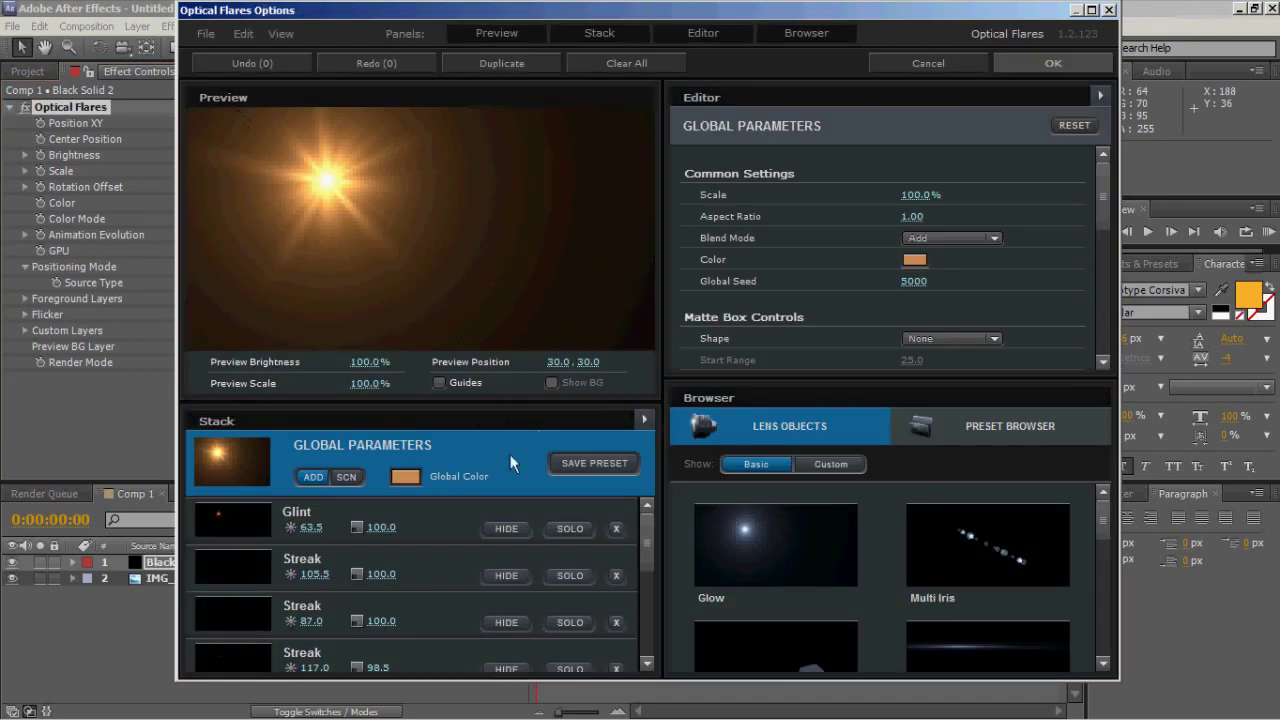
click(403, 478)
click(240, 407)
click(260, 414)
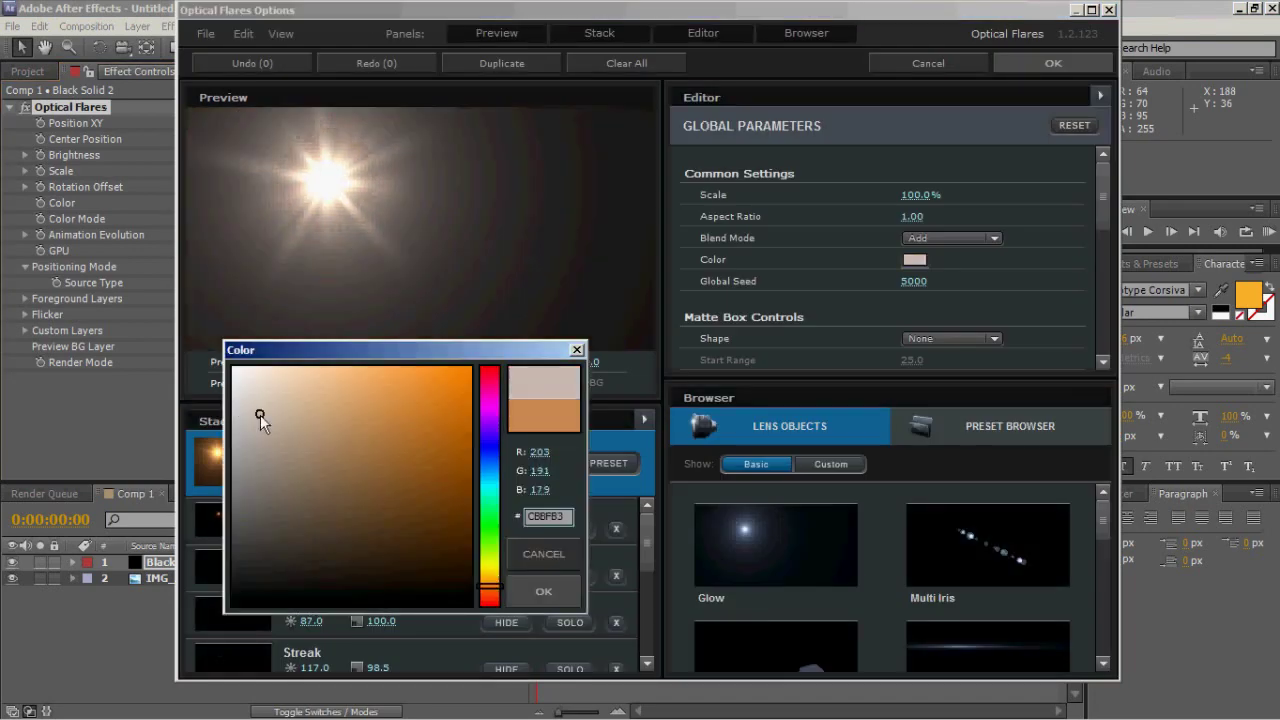
click(553, 590)
click(1040, 66)
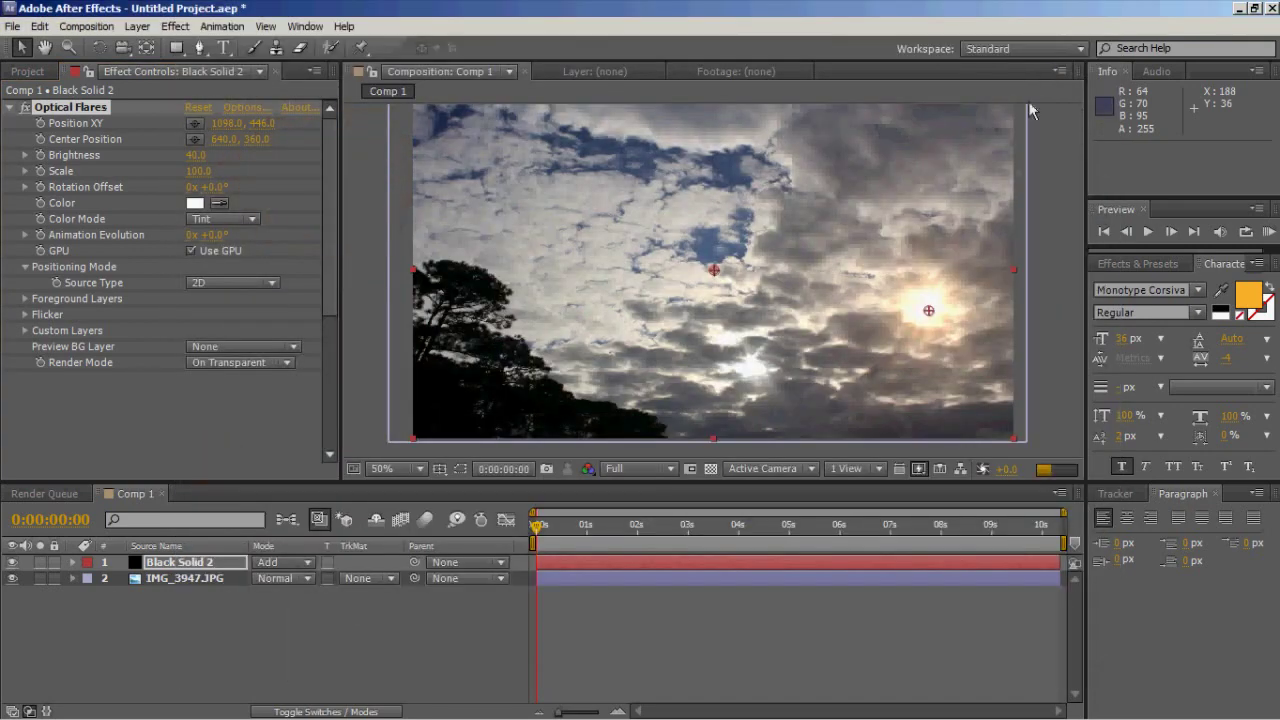
drag(928, 313, 837, 379)
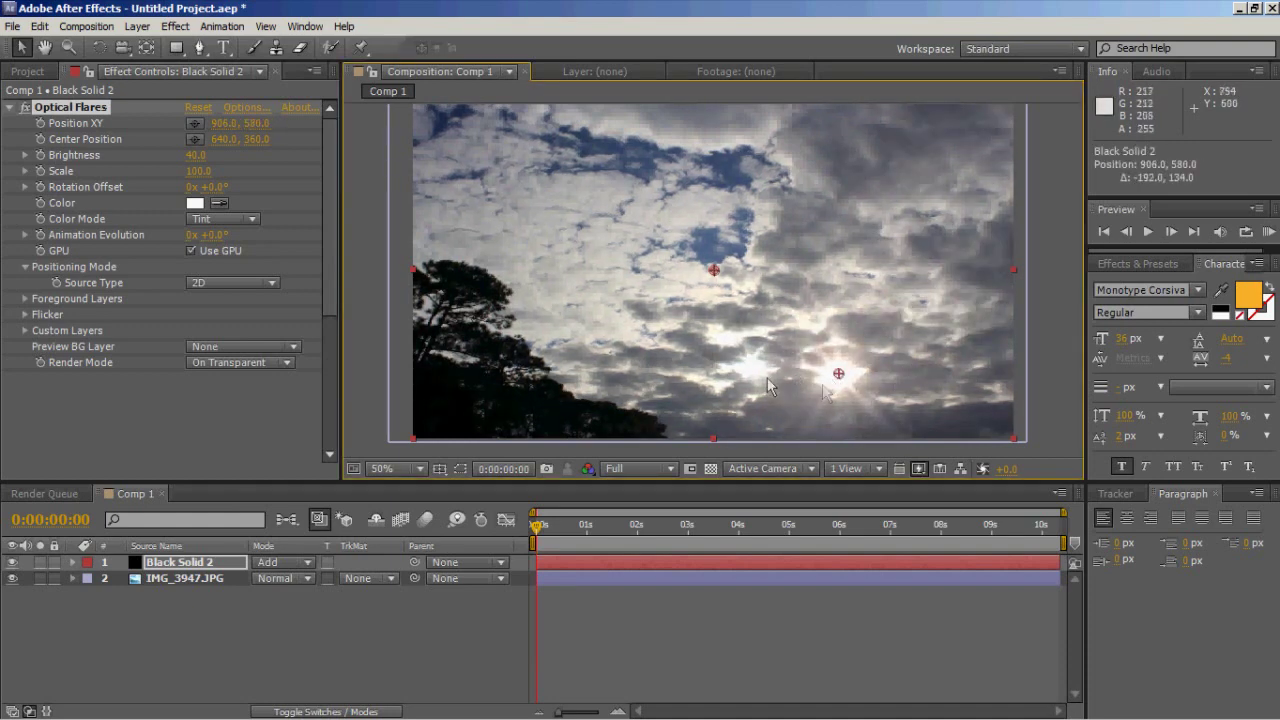
Step: Lower the flare brightness to 30 and place it at 642, 558 beside the sun's bright patch
click(196, 155)
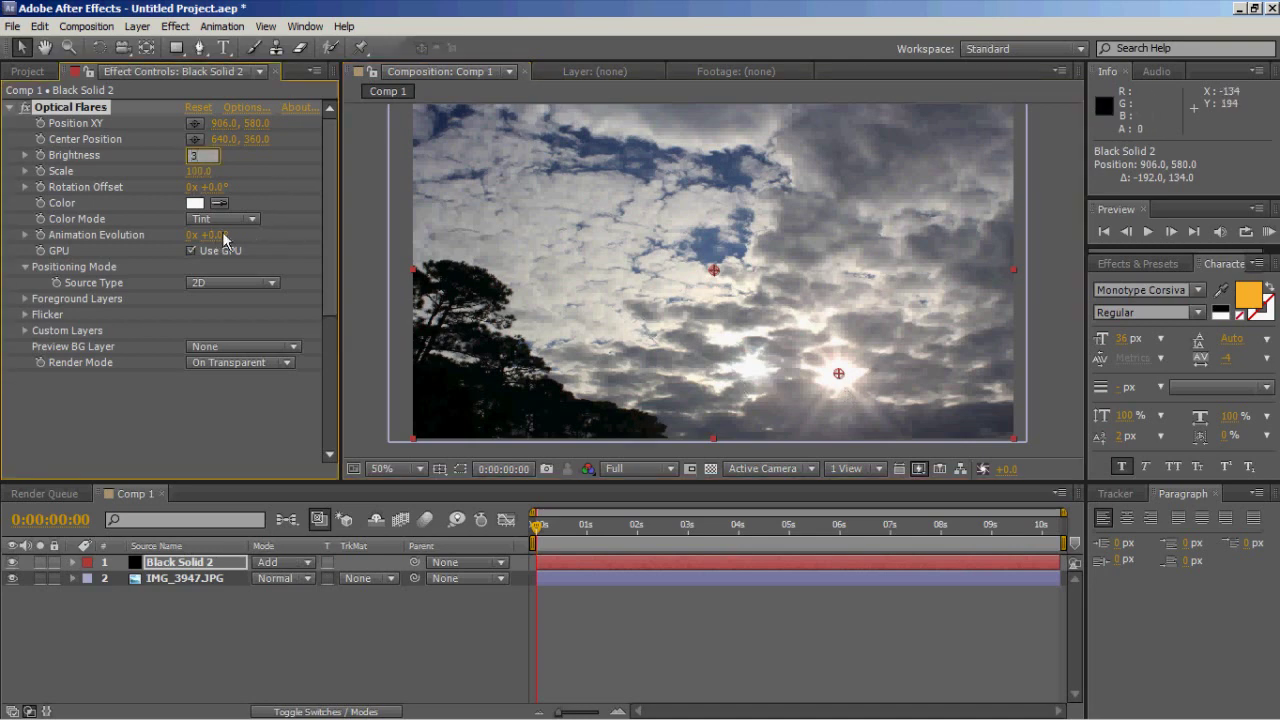
key(Return)
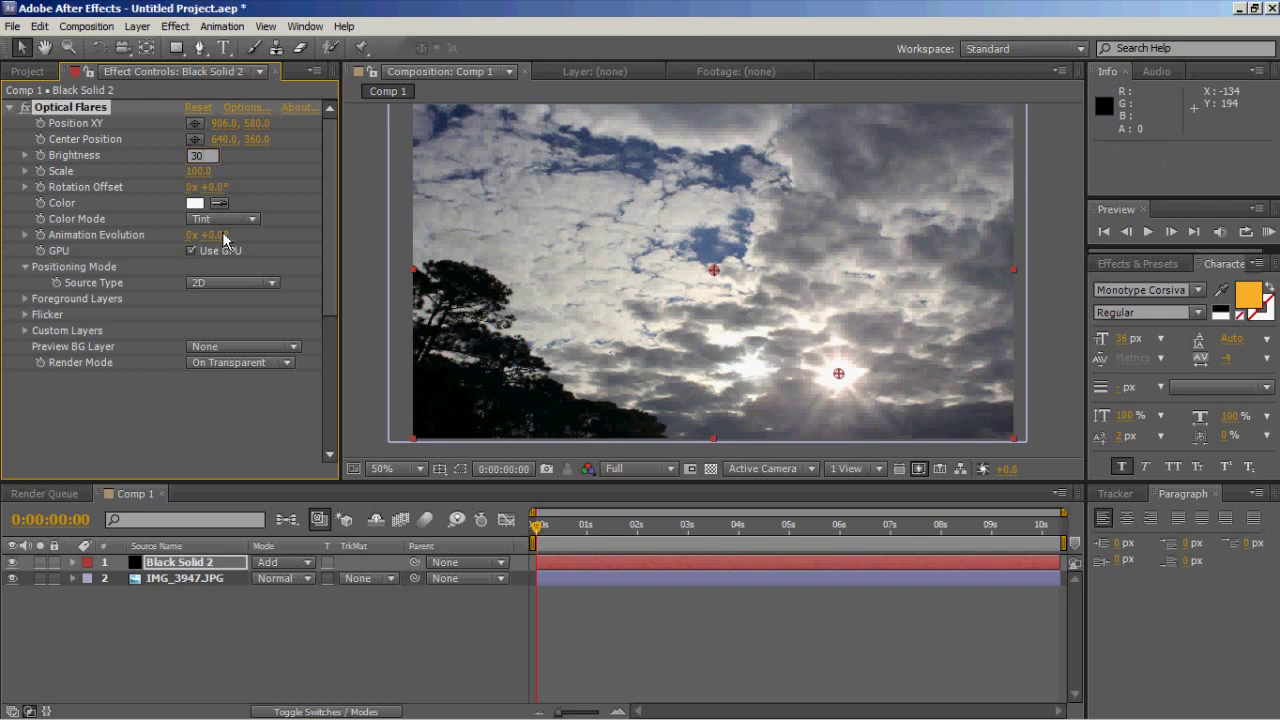
drag(840, 376, 714, 363)
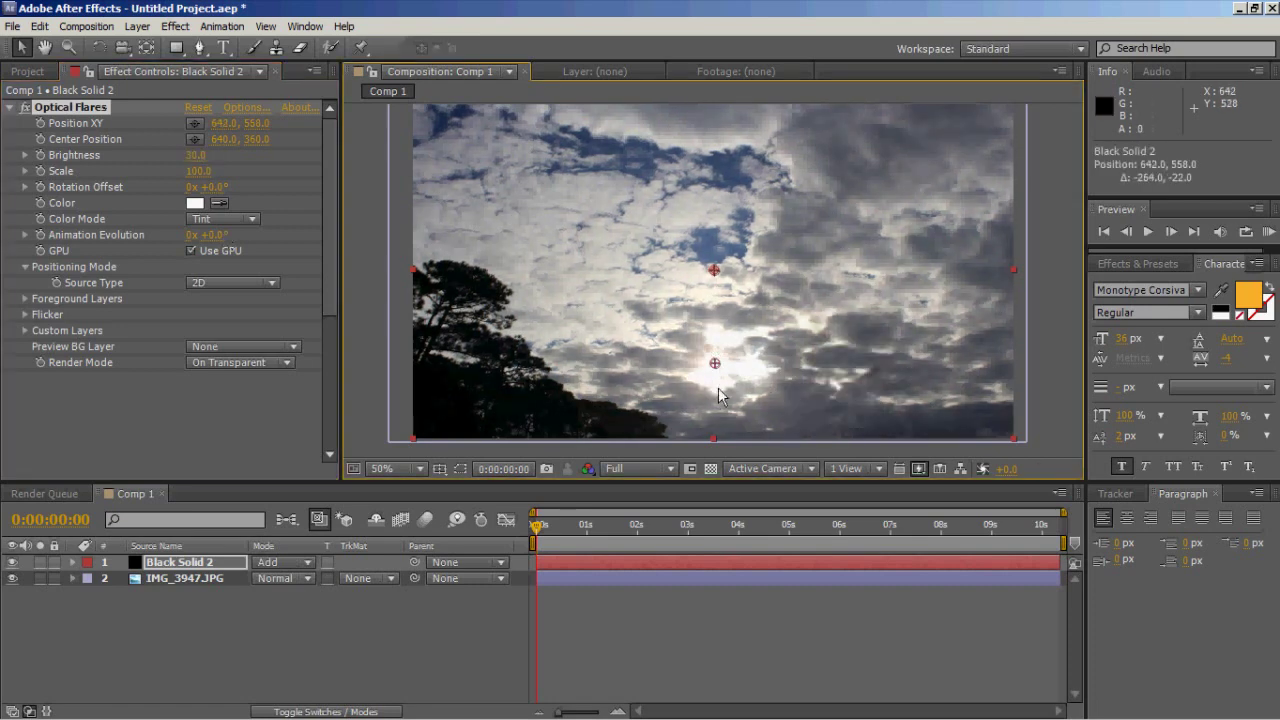